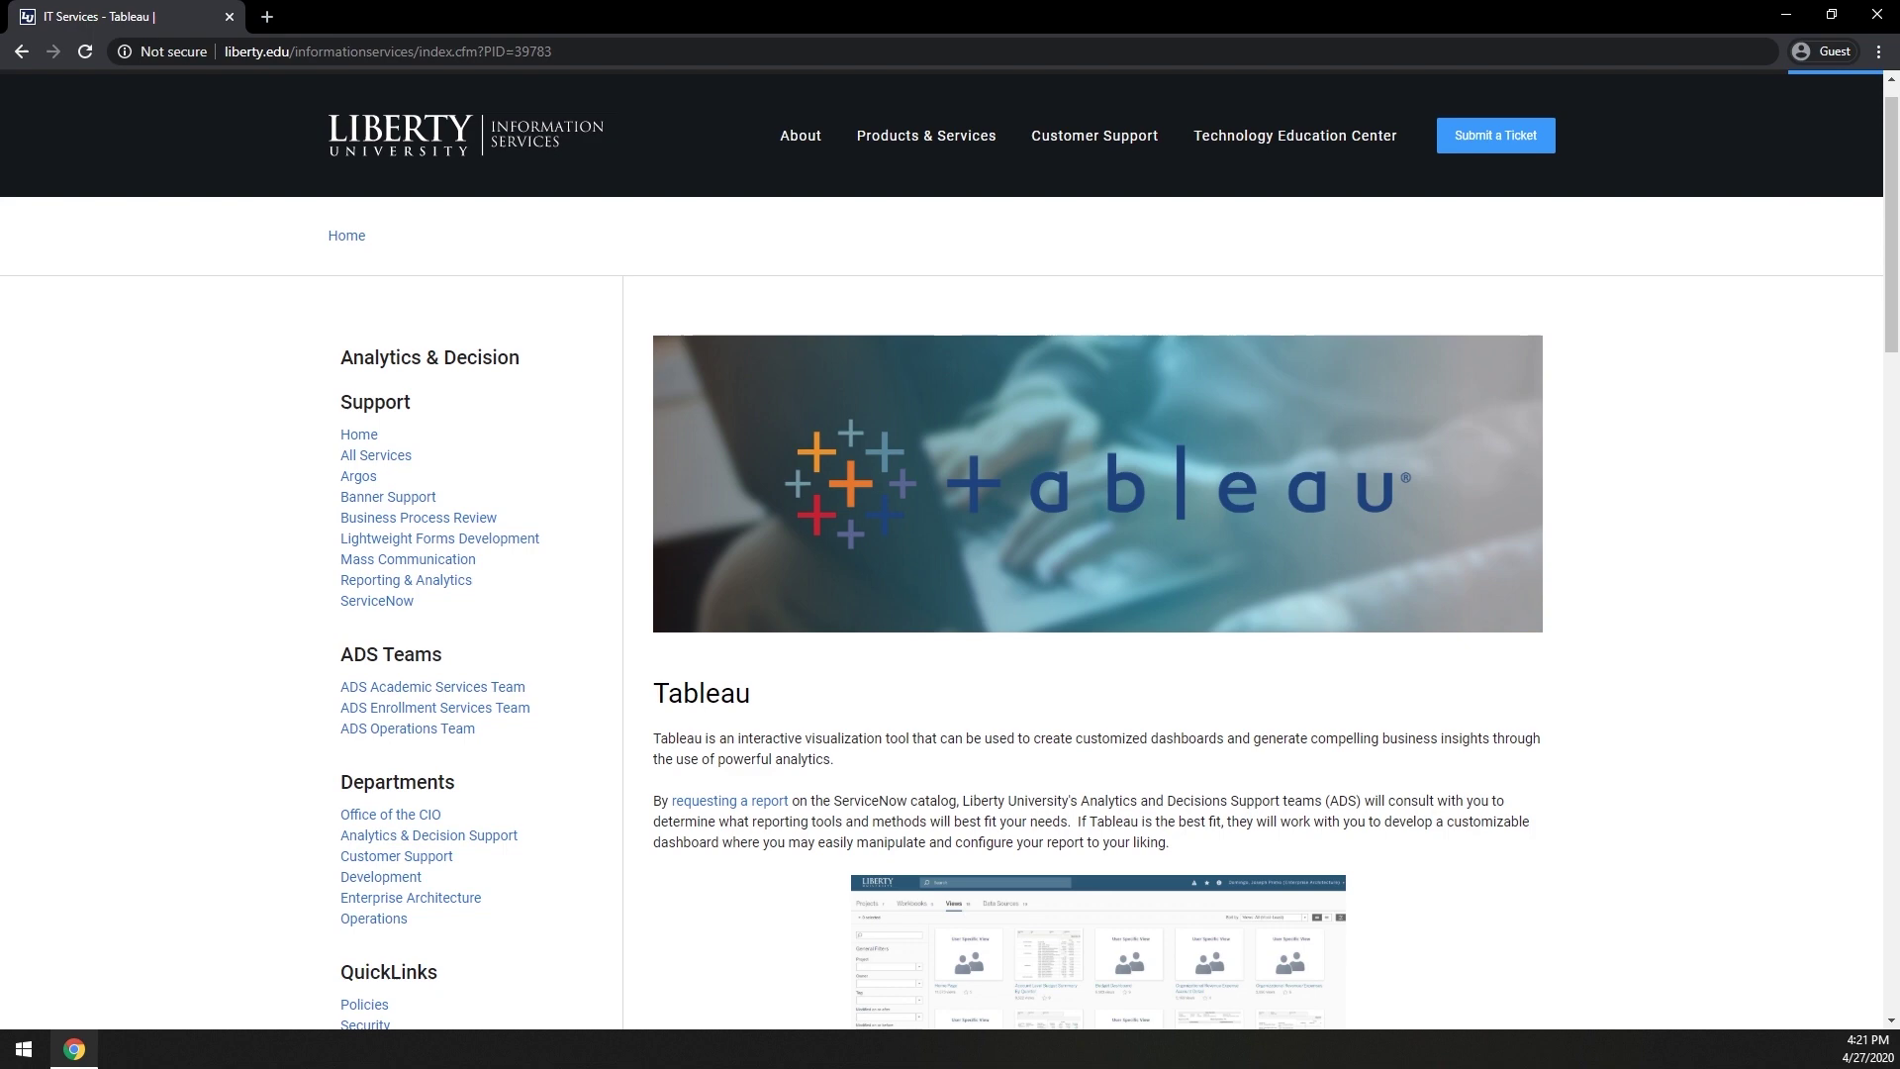
scroll(950, 594, down, 1)
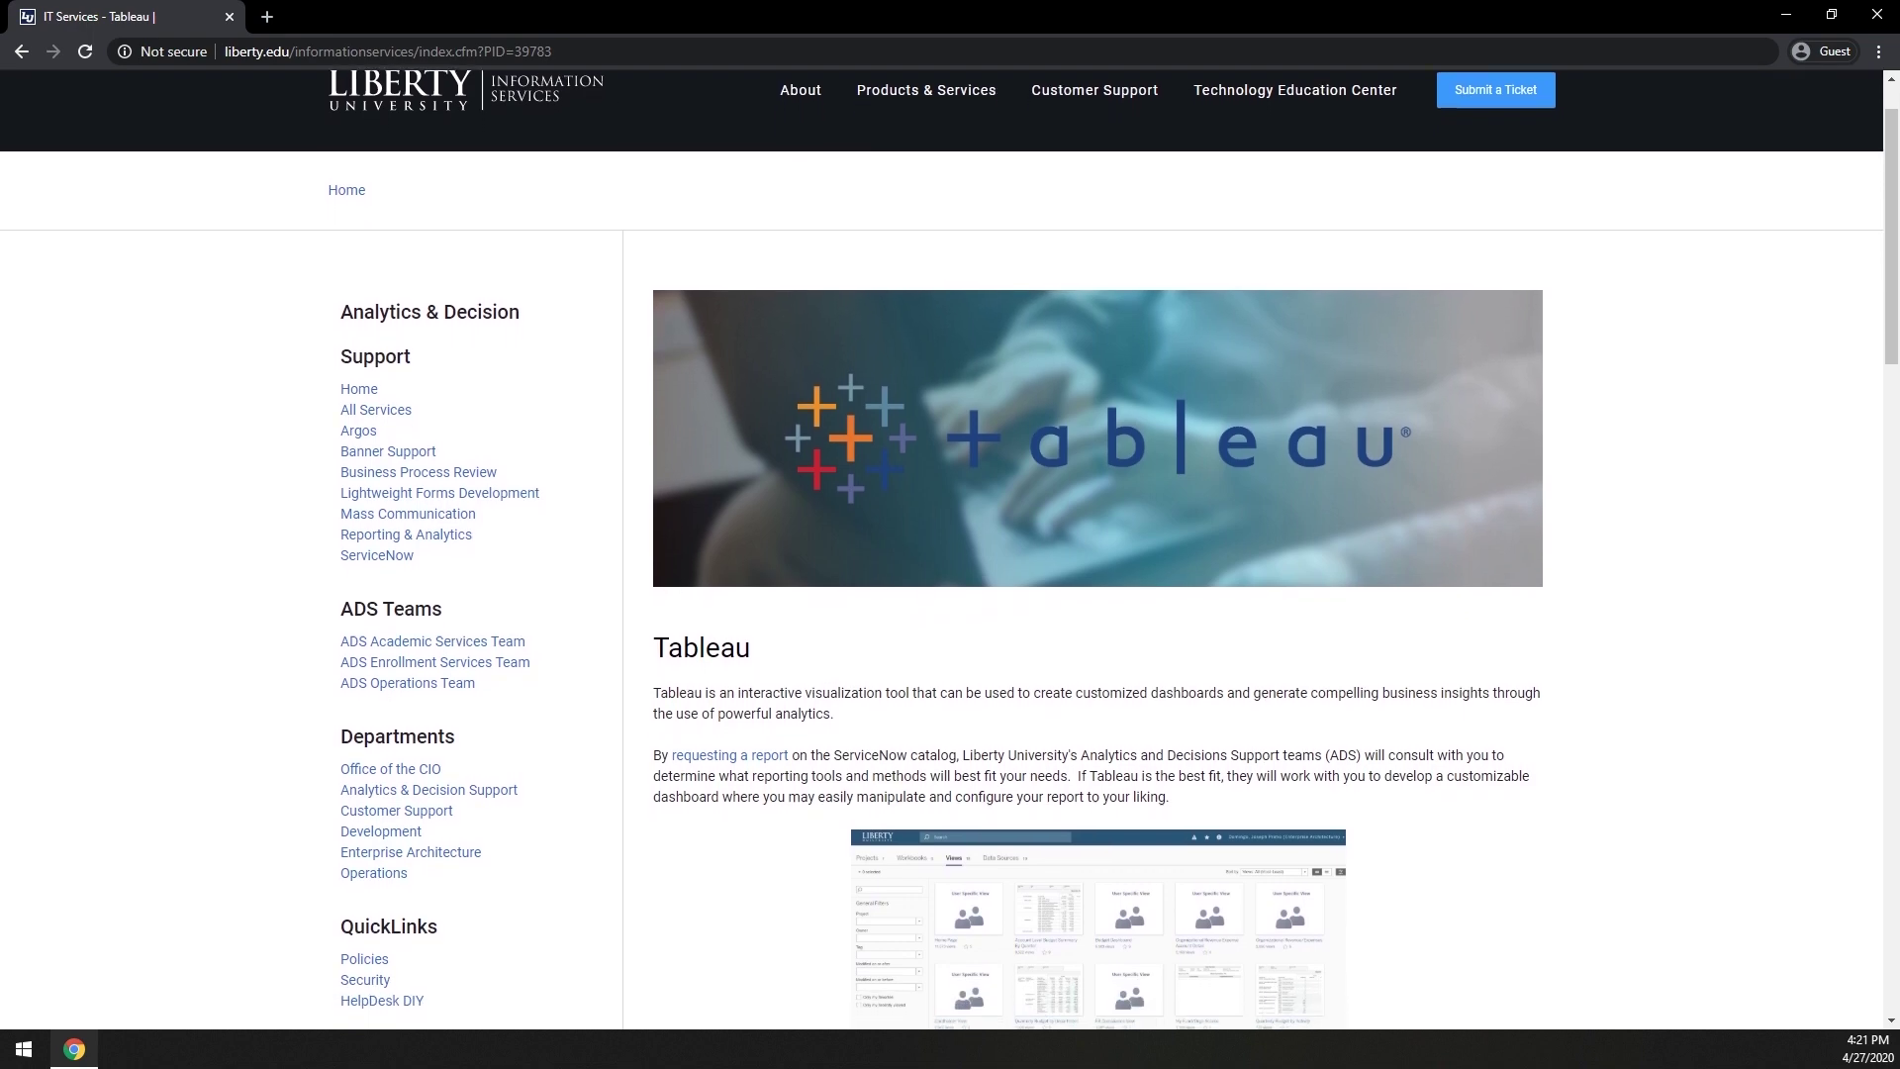
scroll(1098, 594, down, 1)
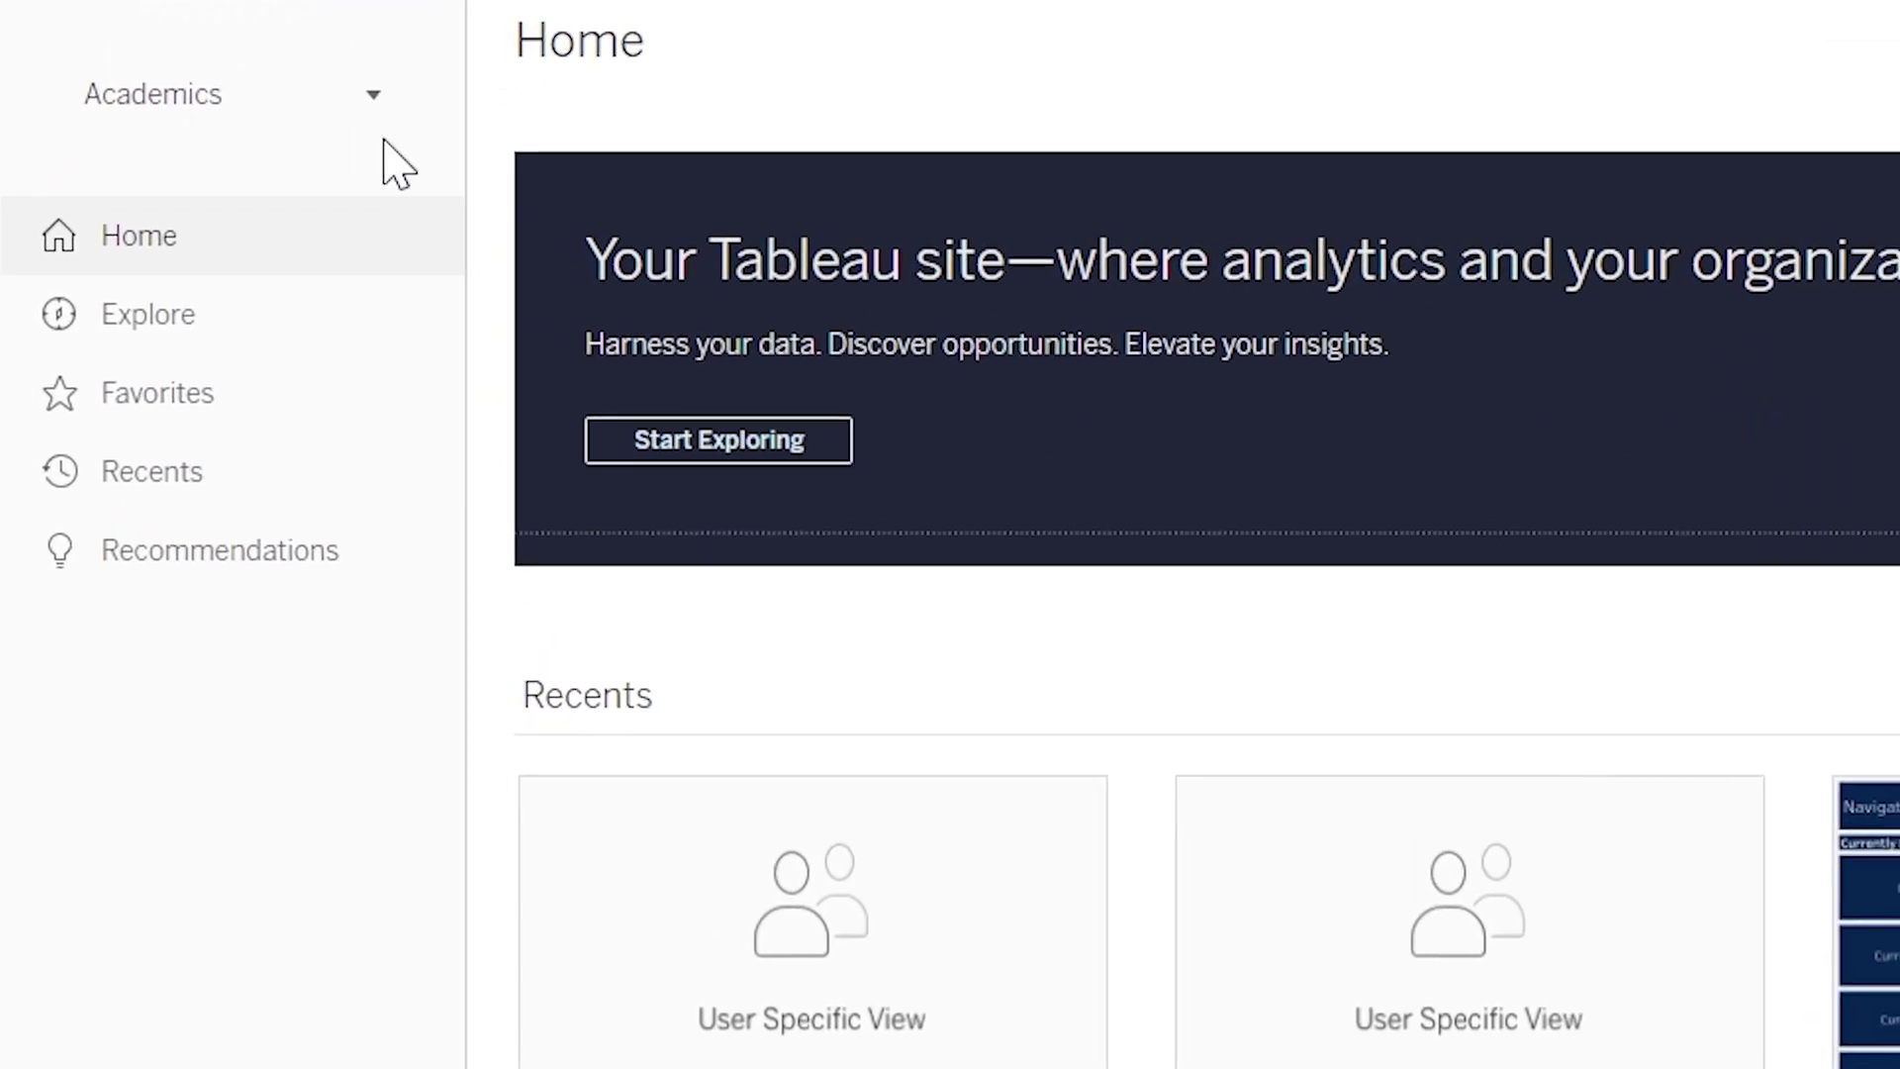
Step: Stay on the Academics site and open the 'Faculty Assessment Report' view from search results
click(374, 96)
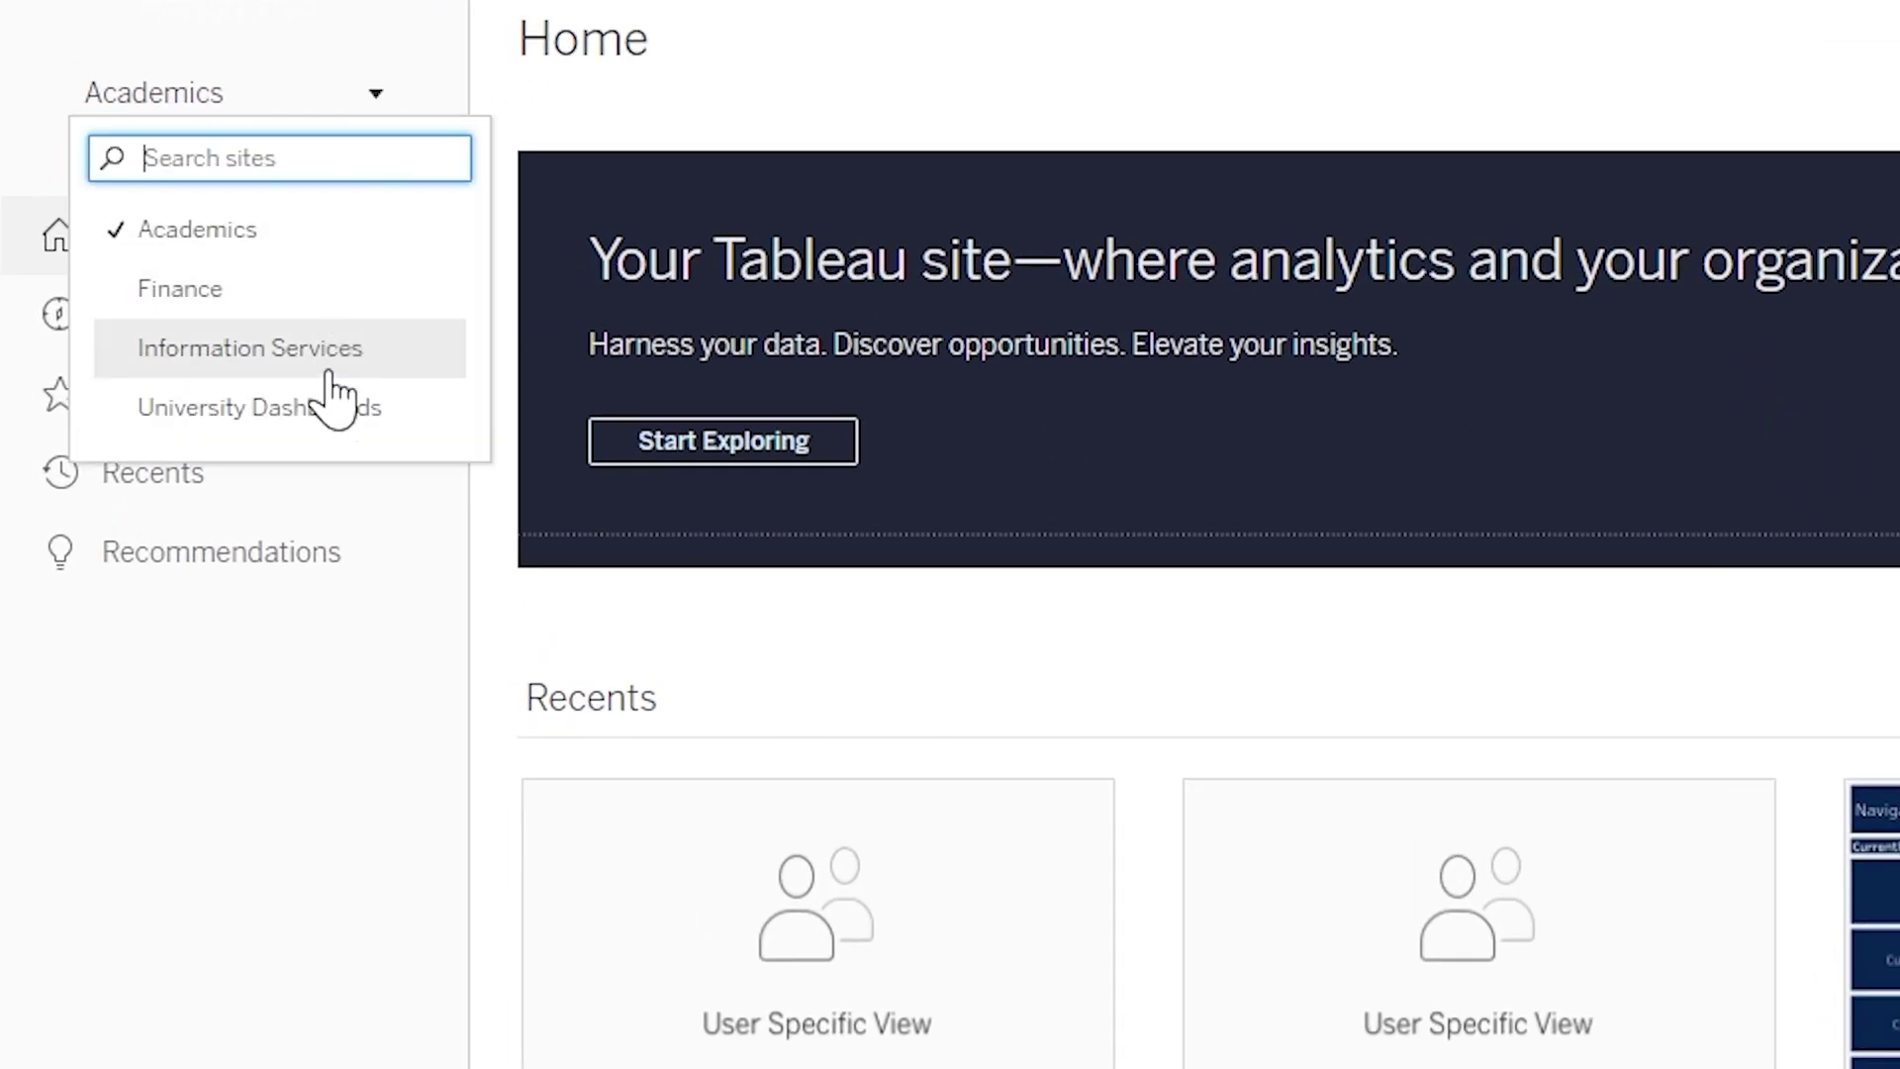
click(302, 233)
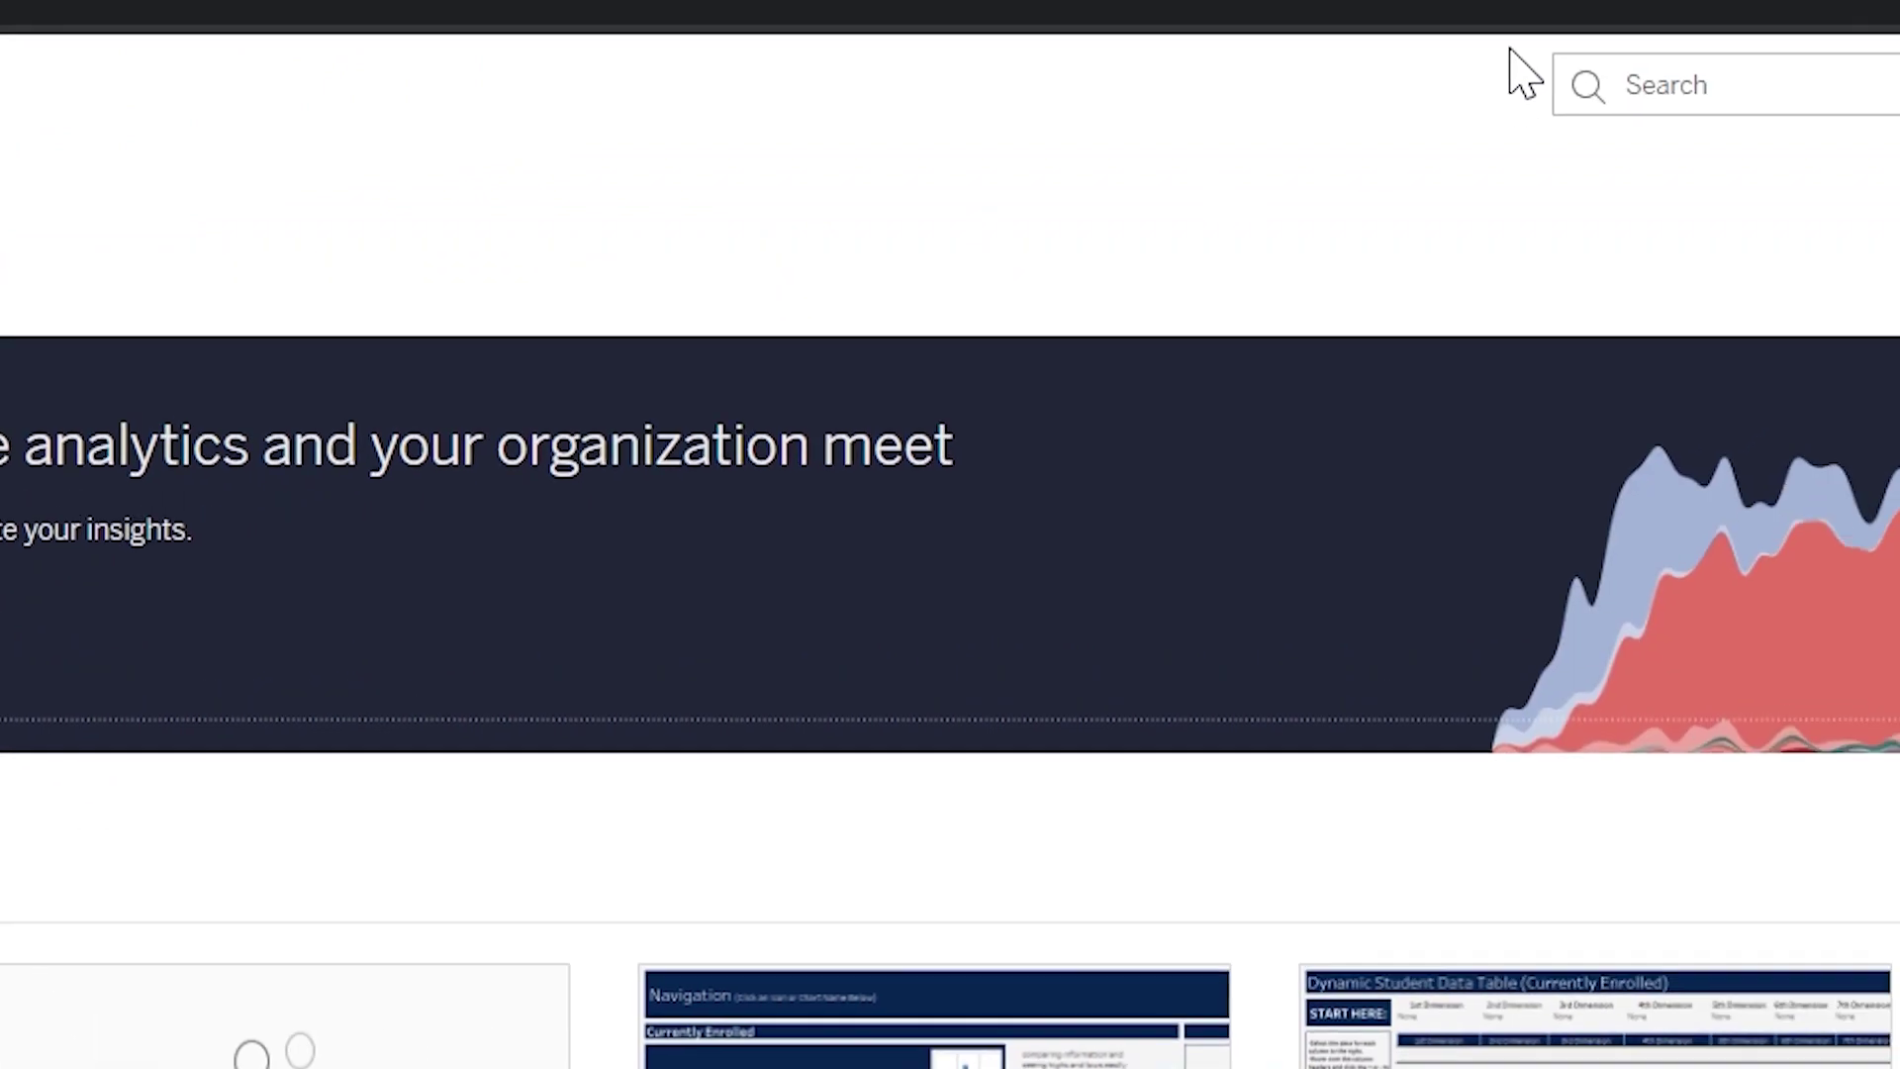
click(1039, 190)
text(Faculty Assess)
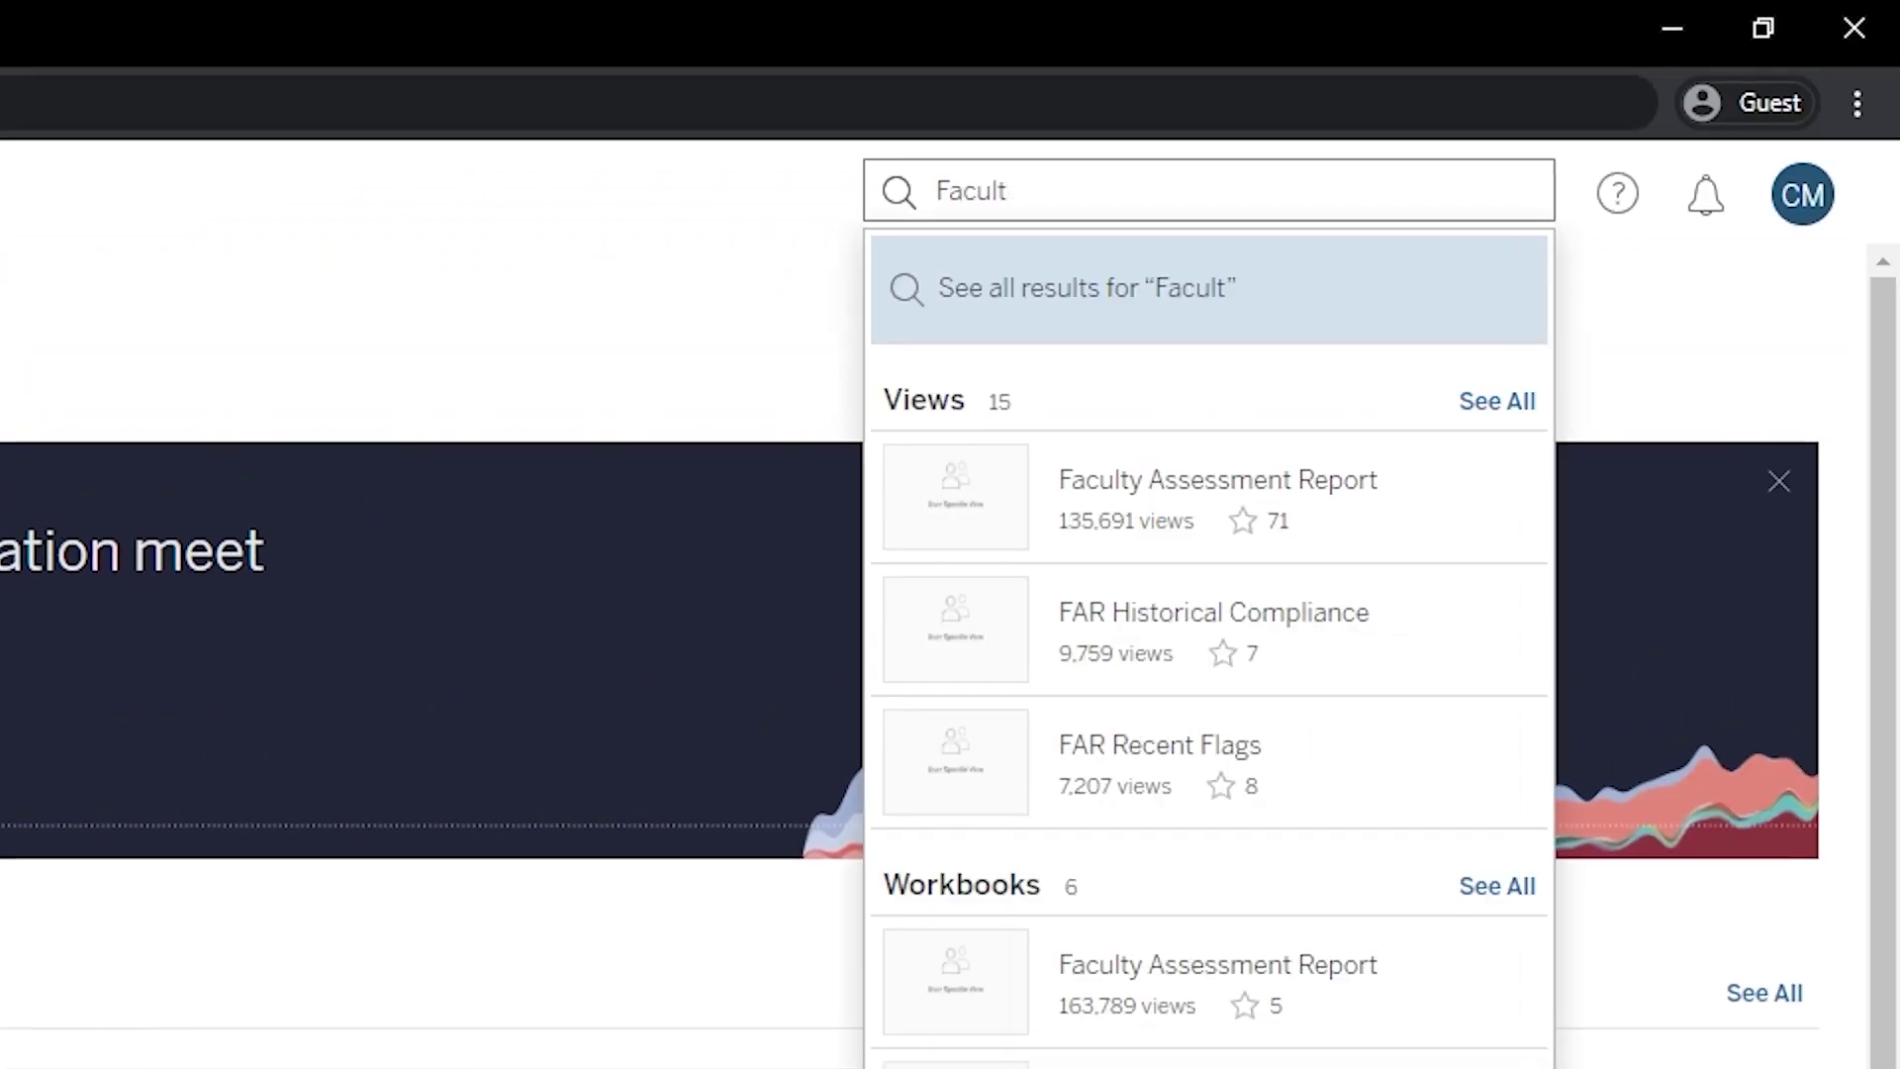
text(ment Report)
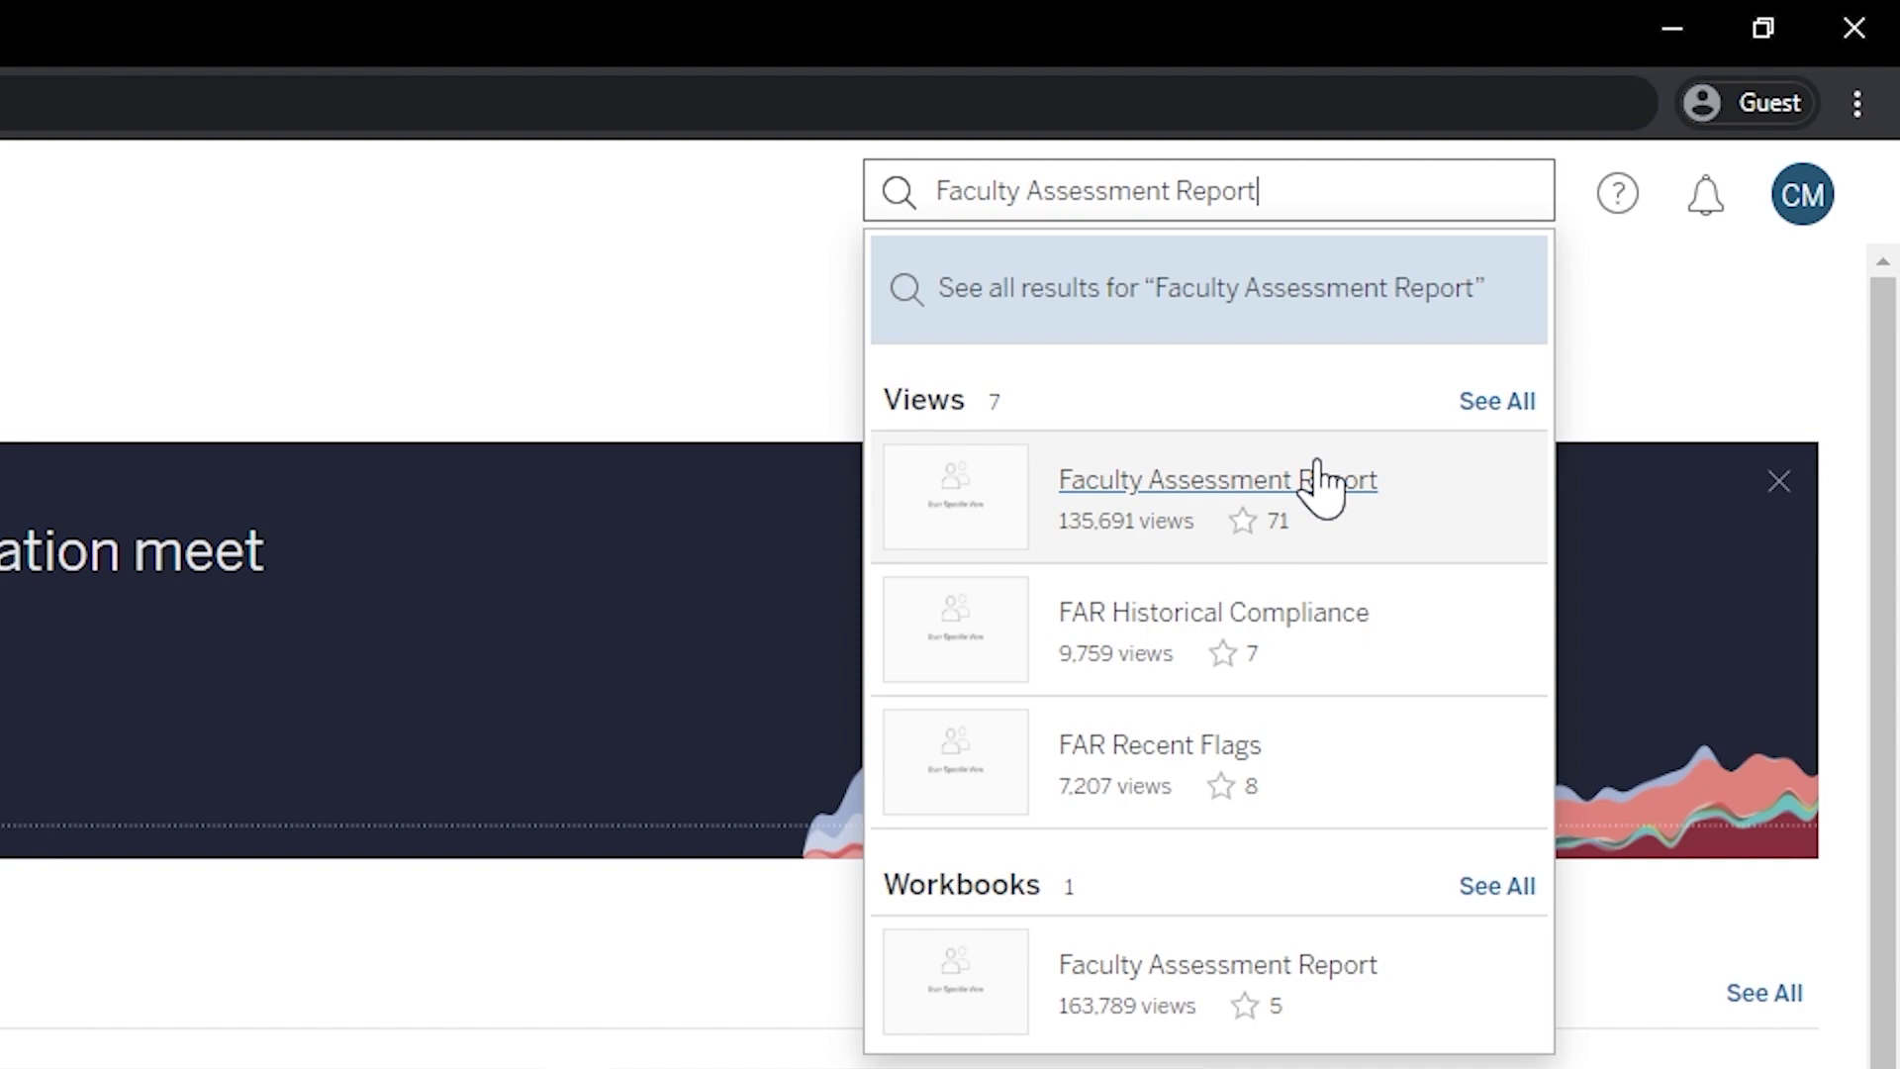
click(1329, 494)
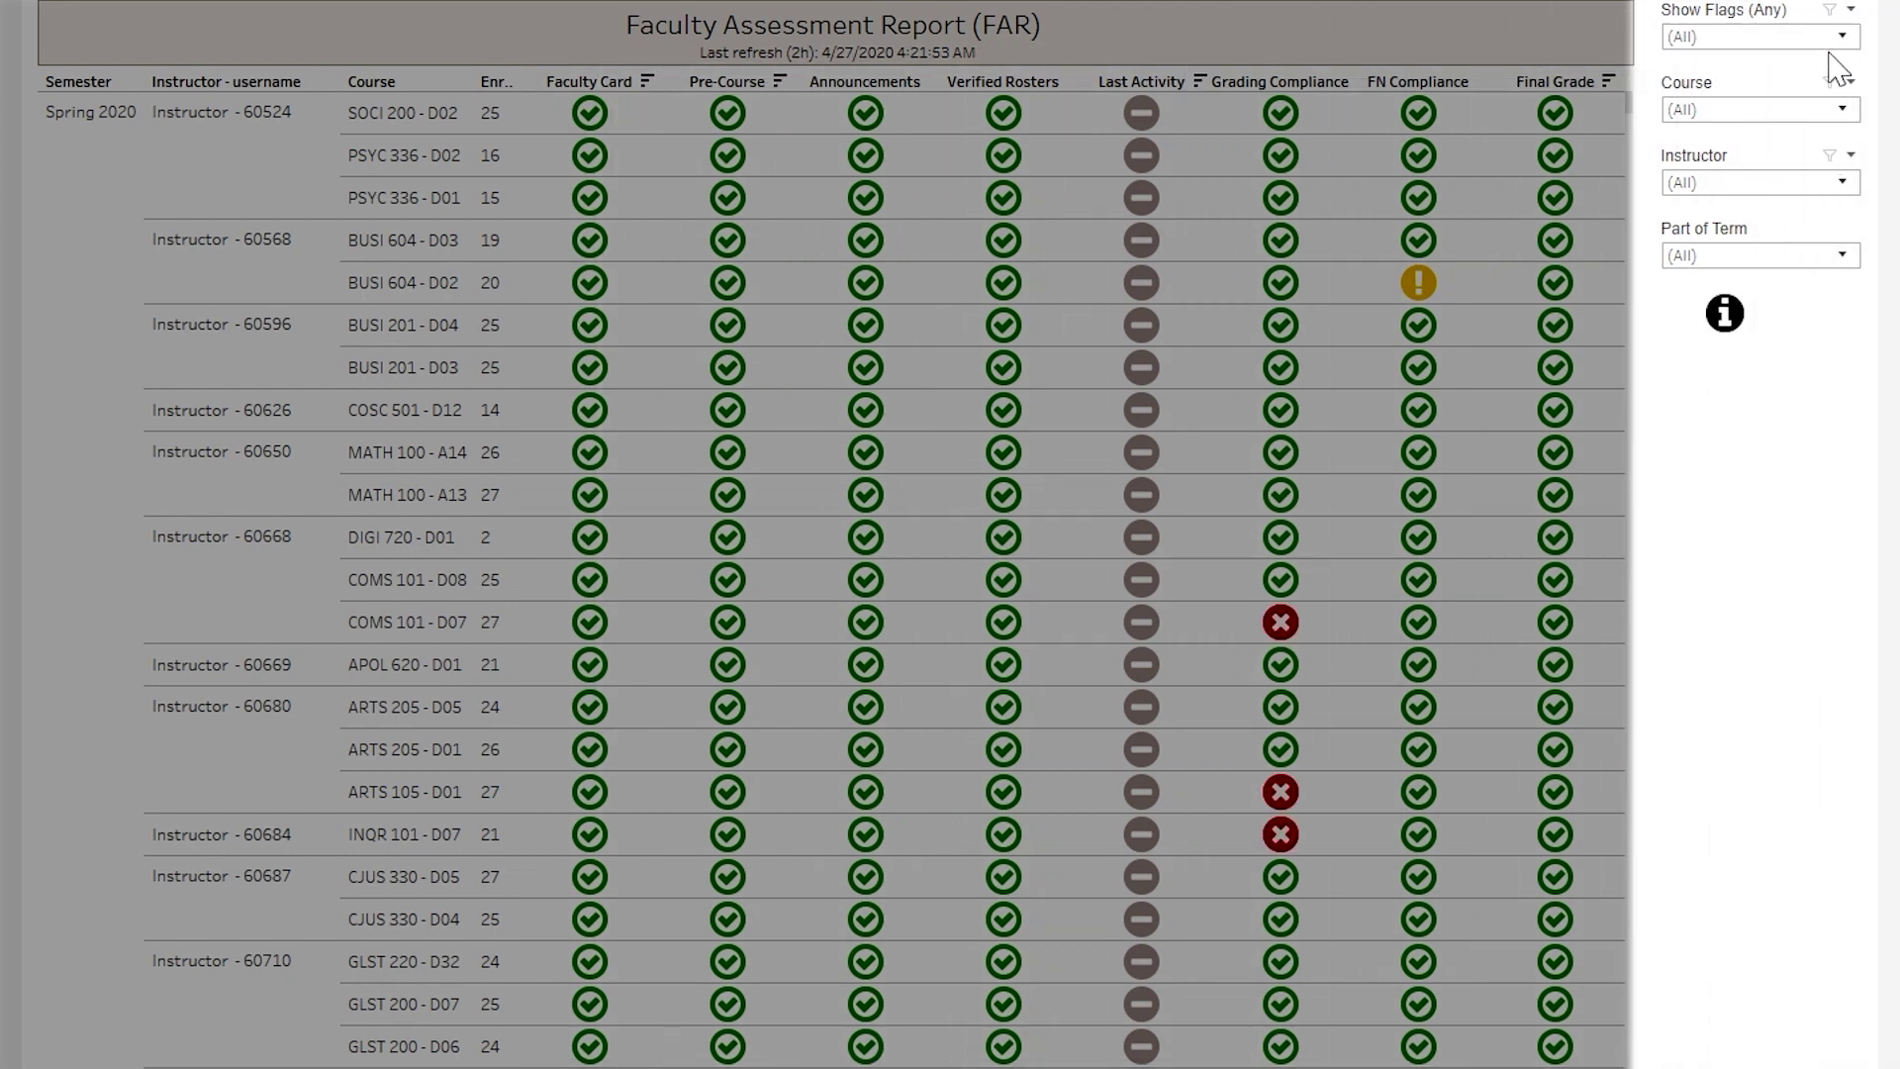
Step: Review the Course and Instructor filters, then filter Part of Term to 1D only
click(1840, 109)
click(1835, 115)
click(1842, 183)
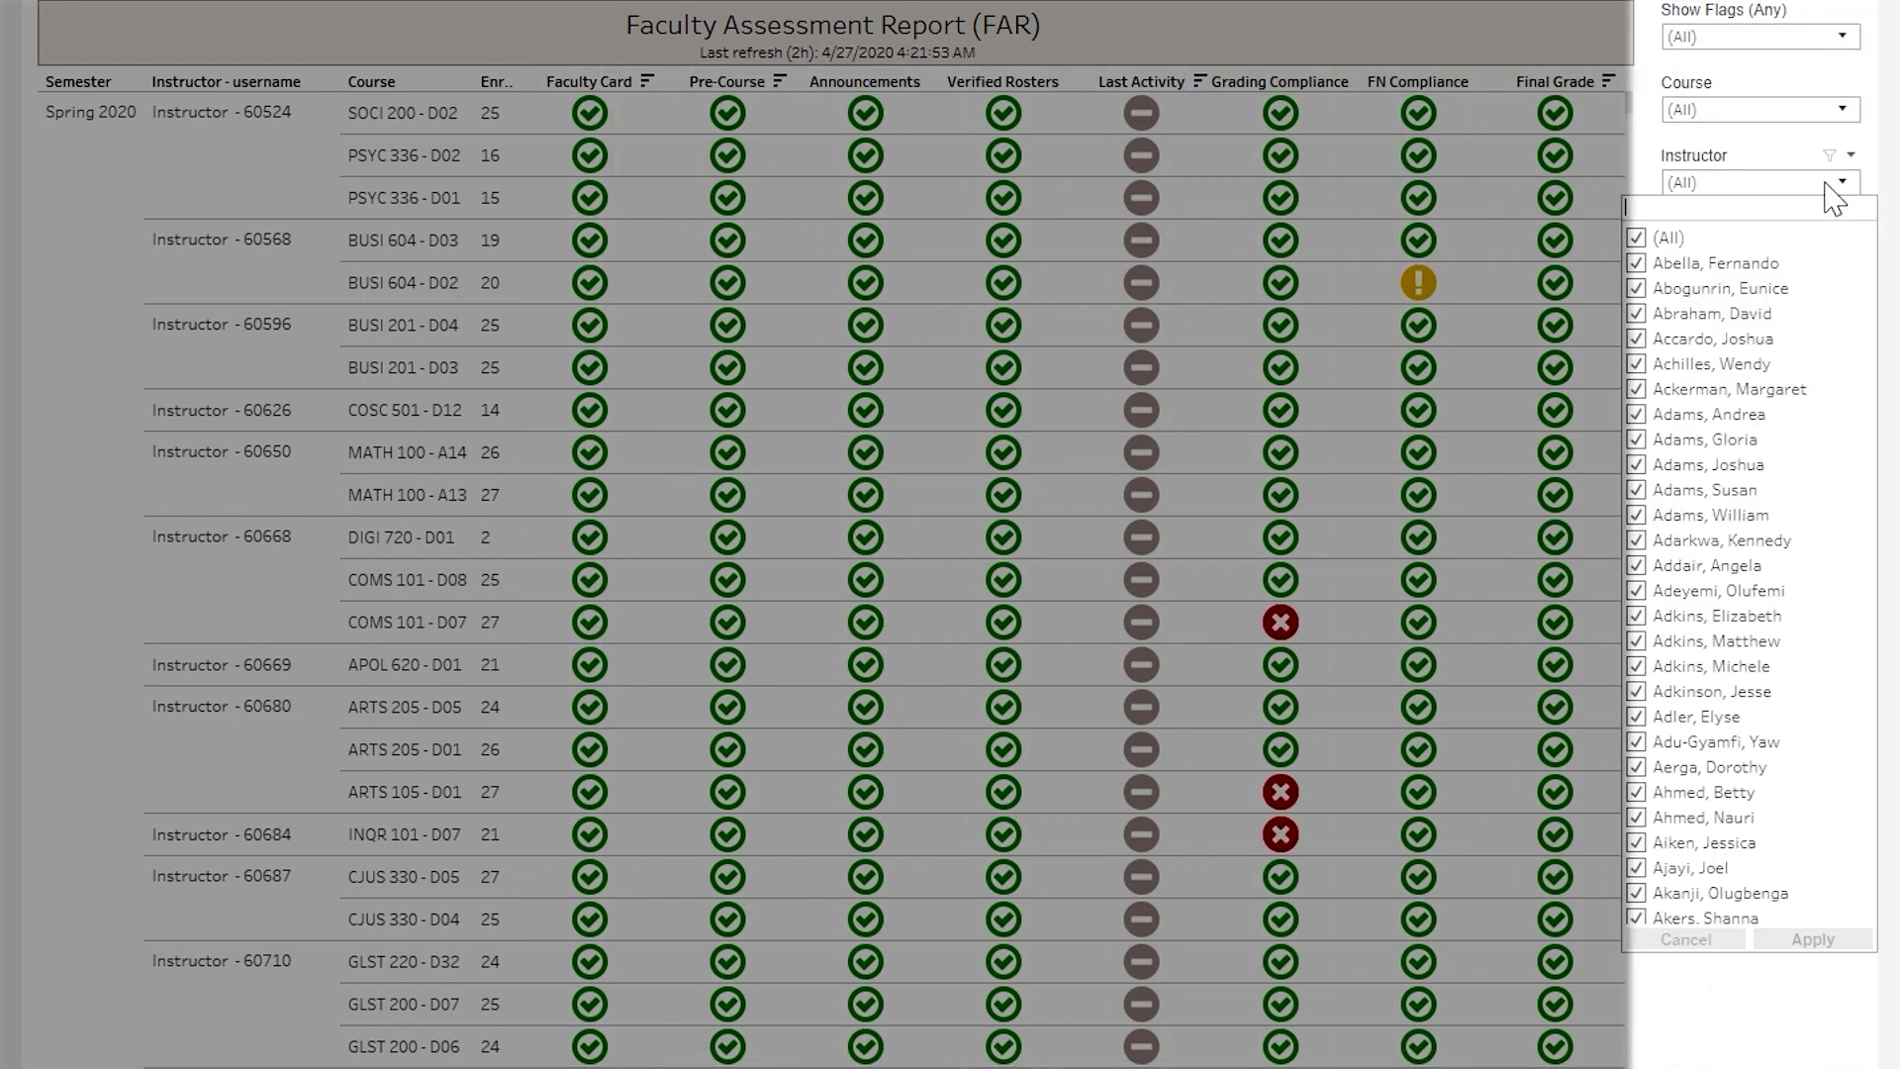
click(1811, 256)
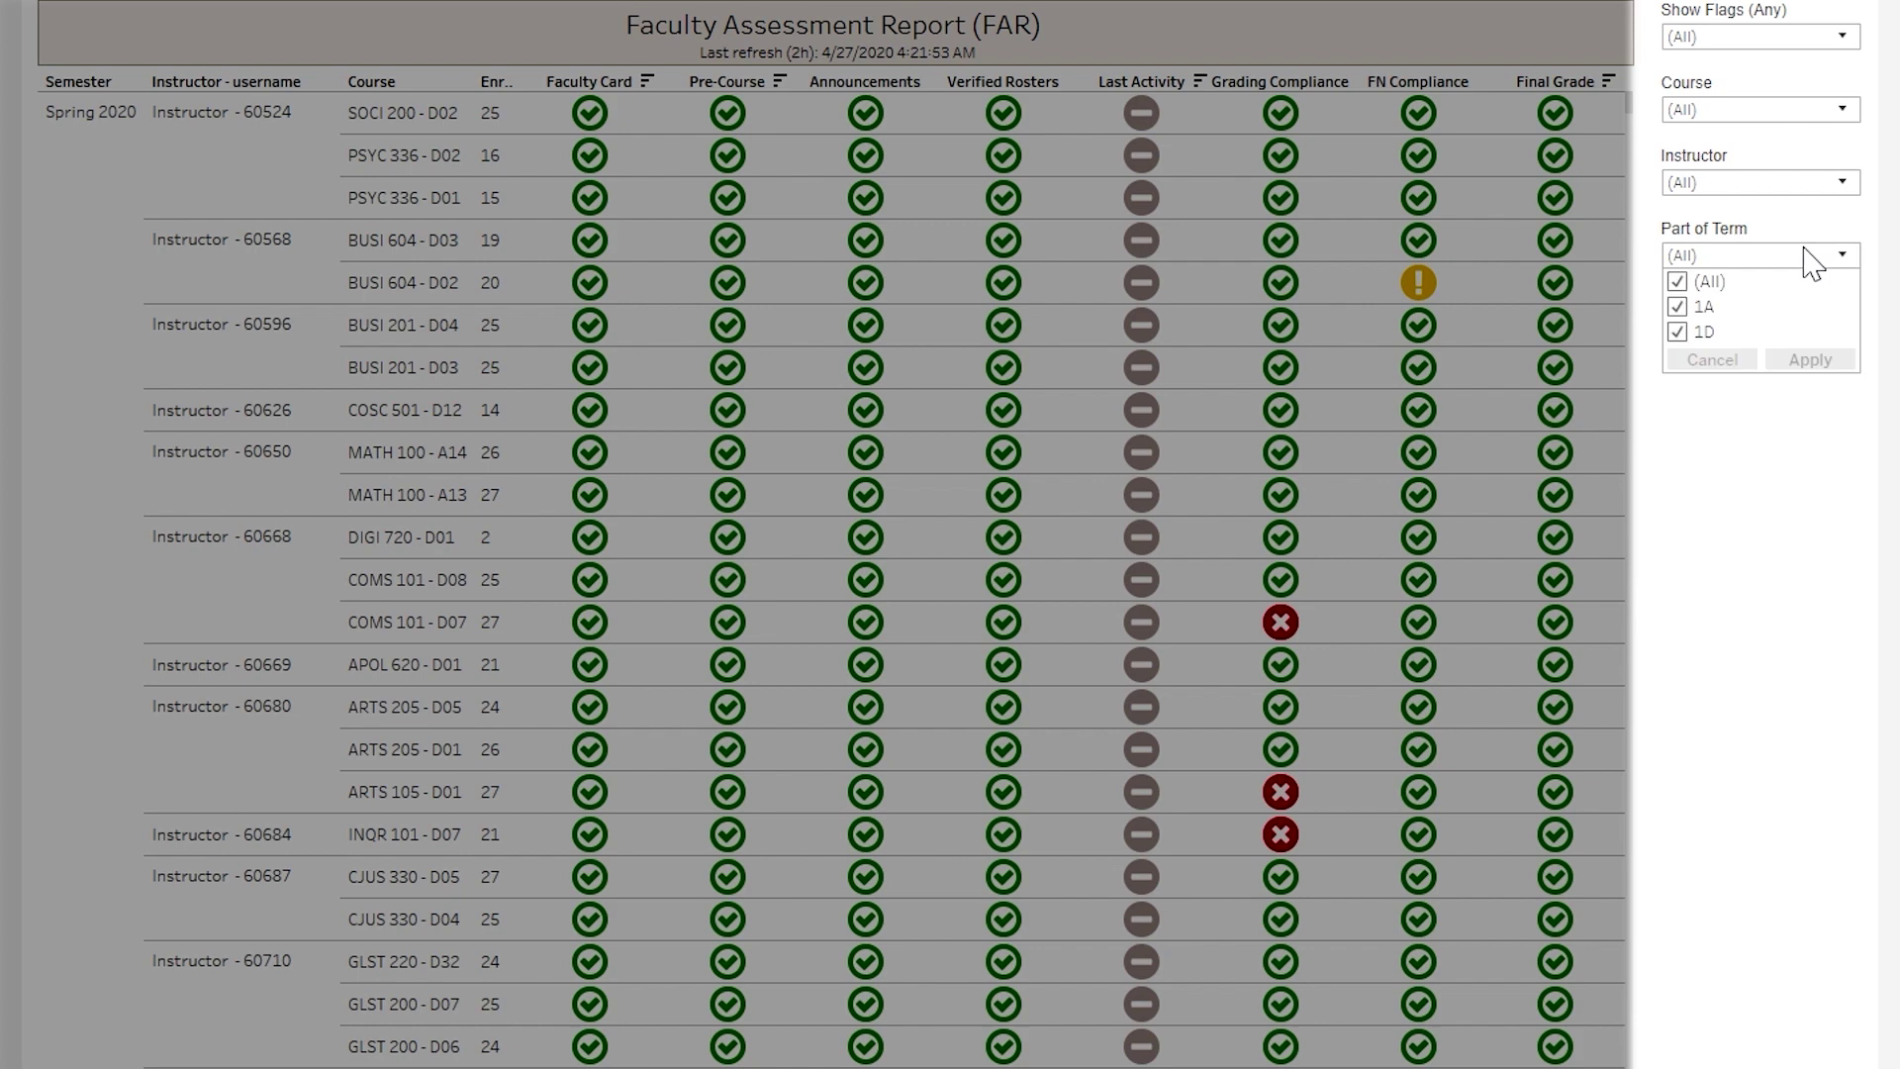
click(1814, 359)
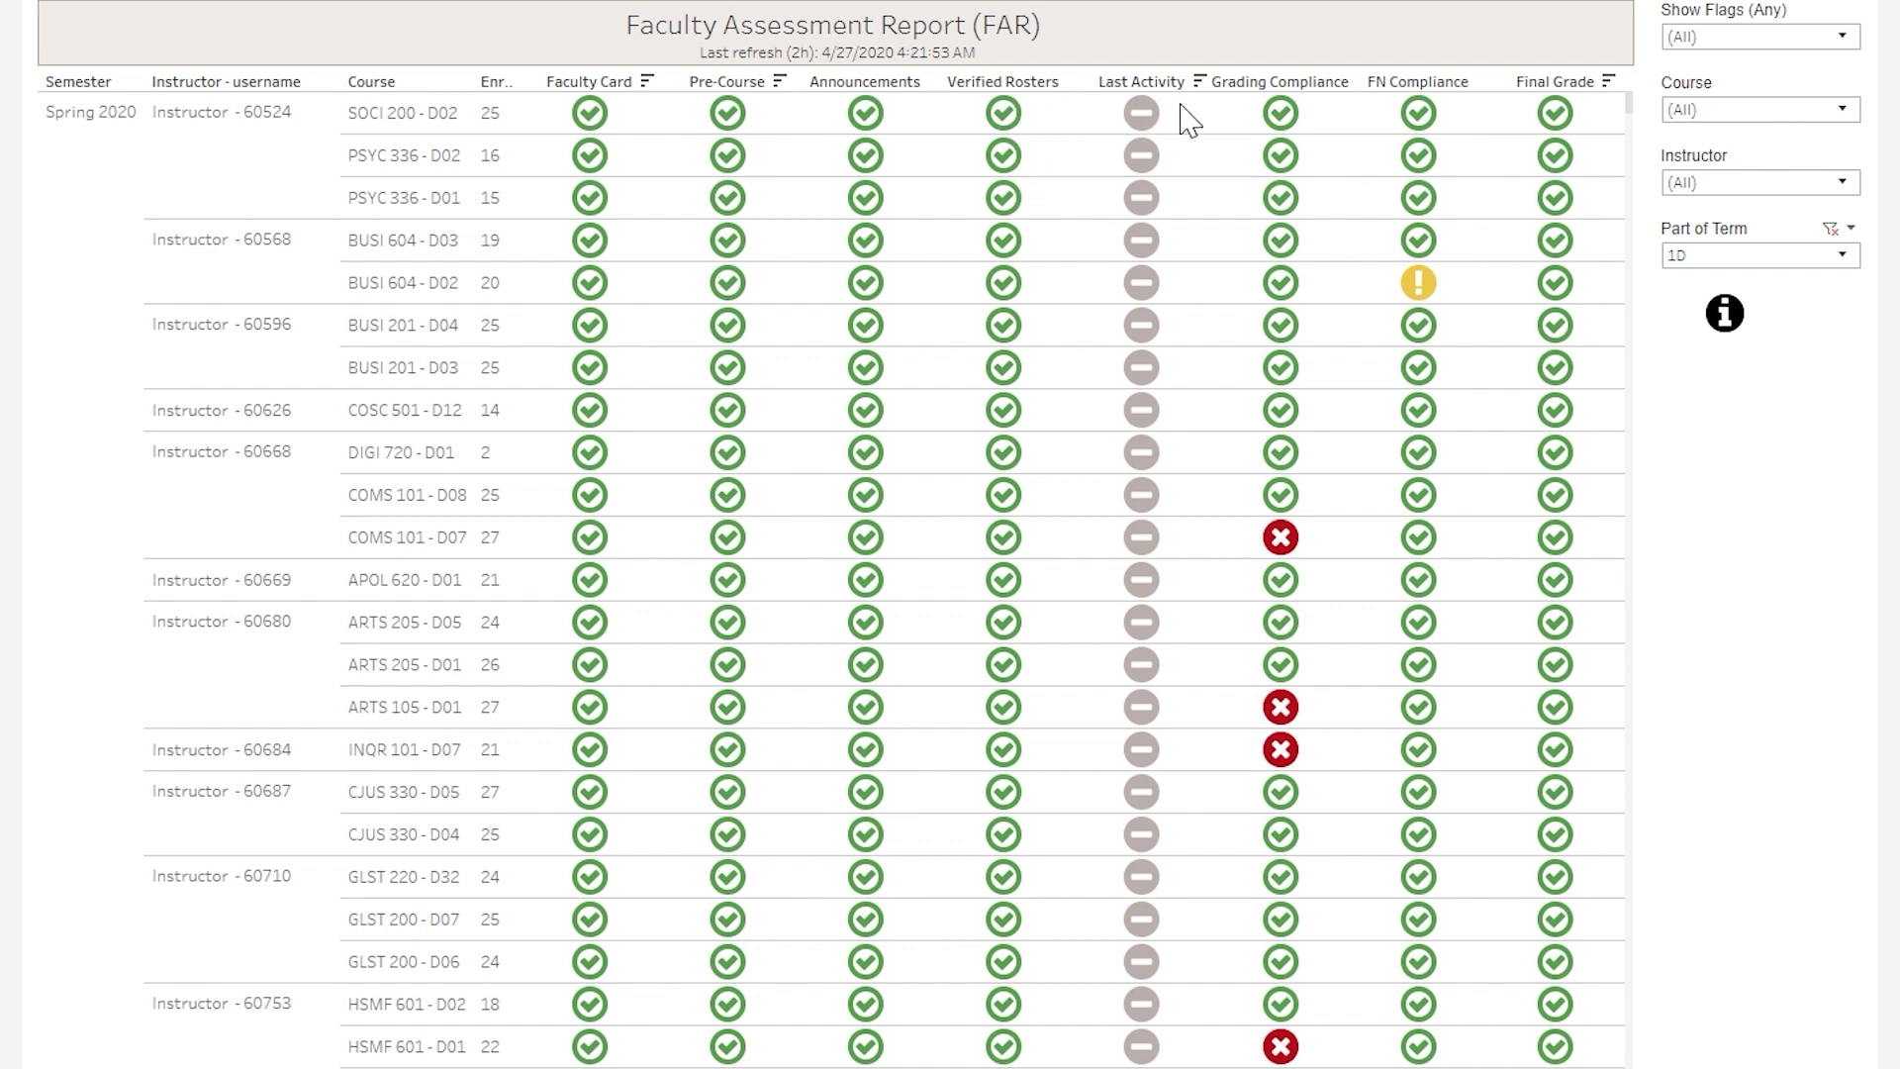
mouse_move(799, 209)
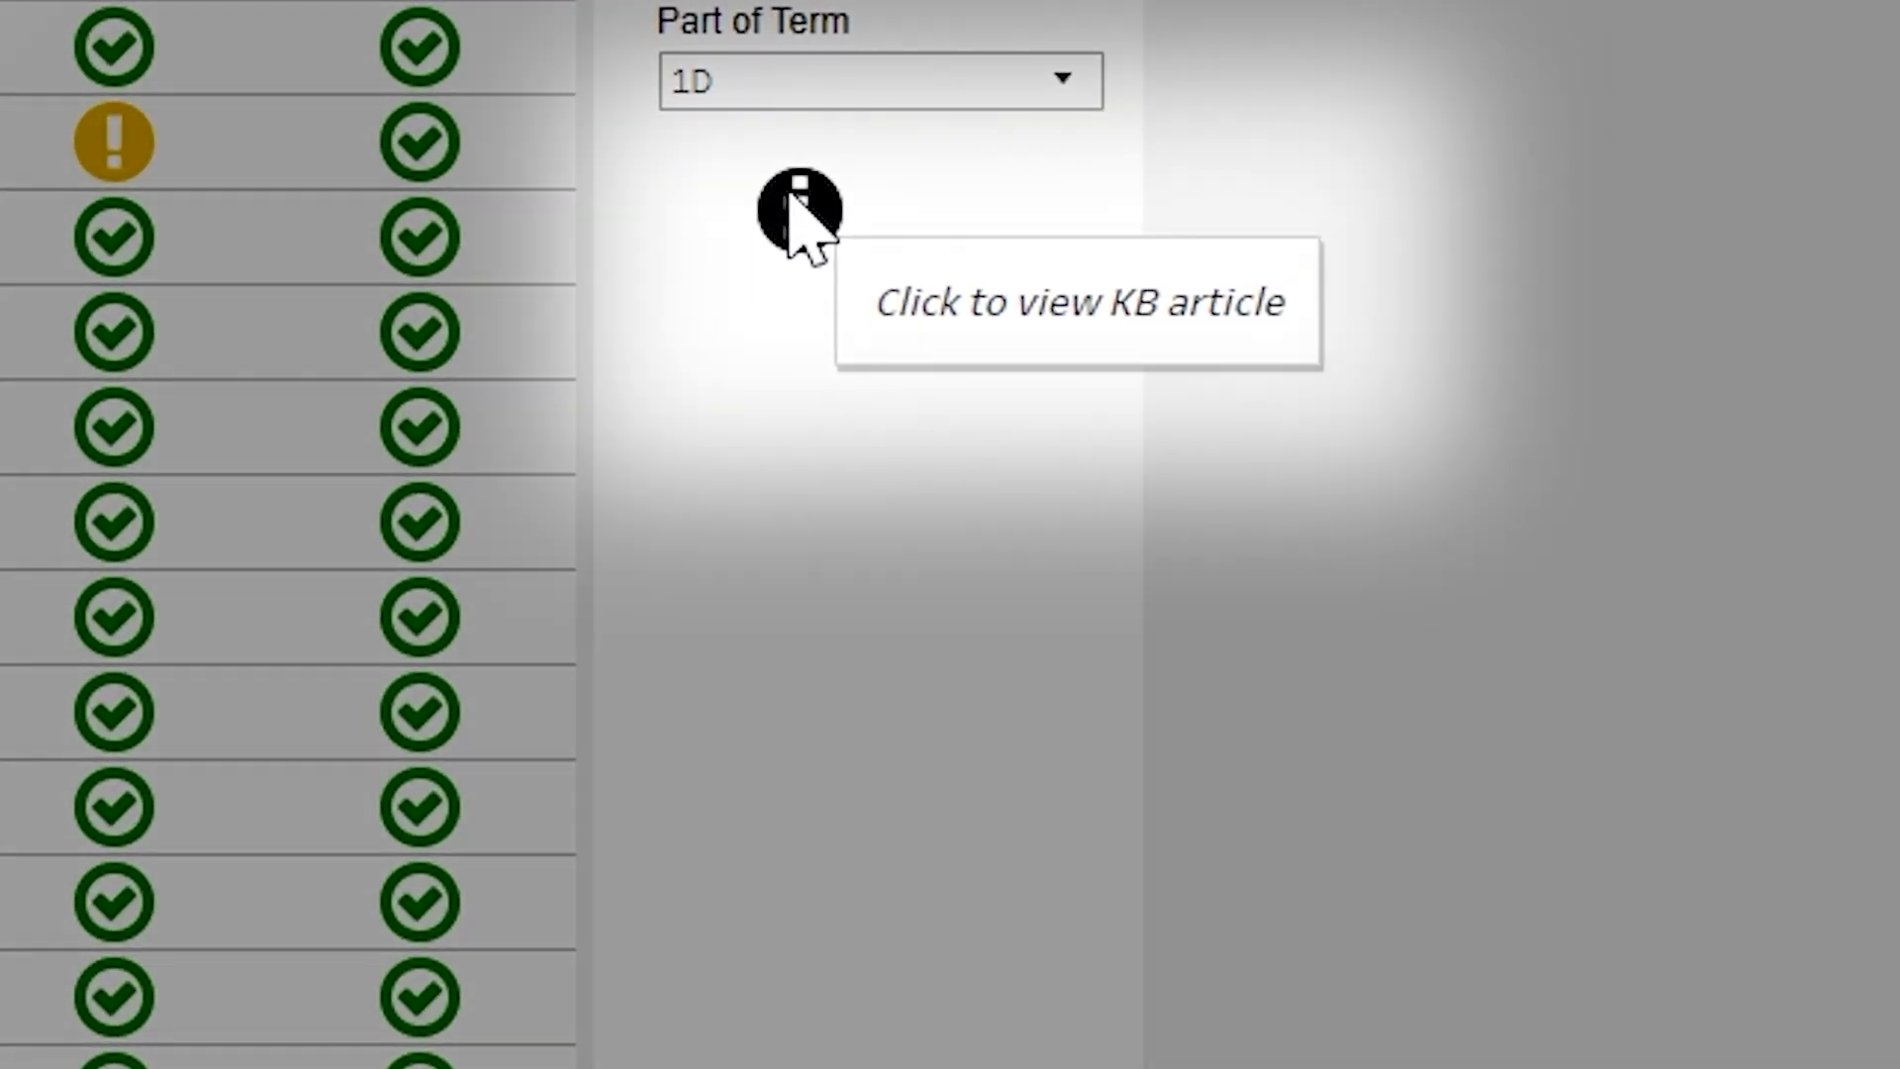
scroll(951, 624, down, 1)
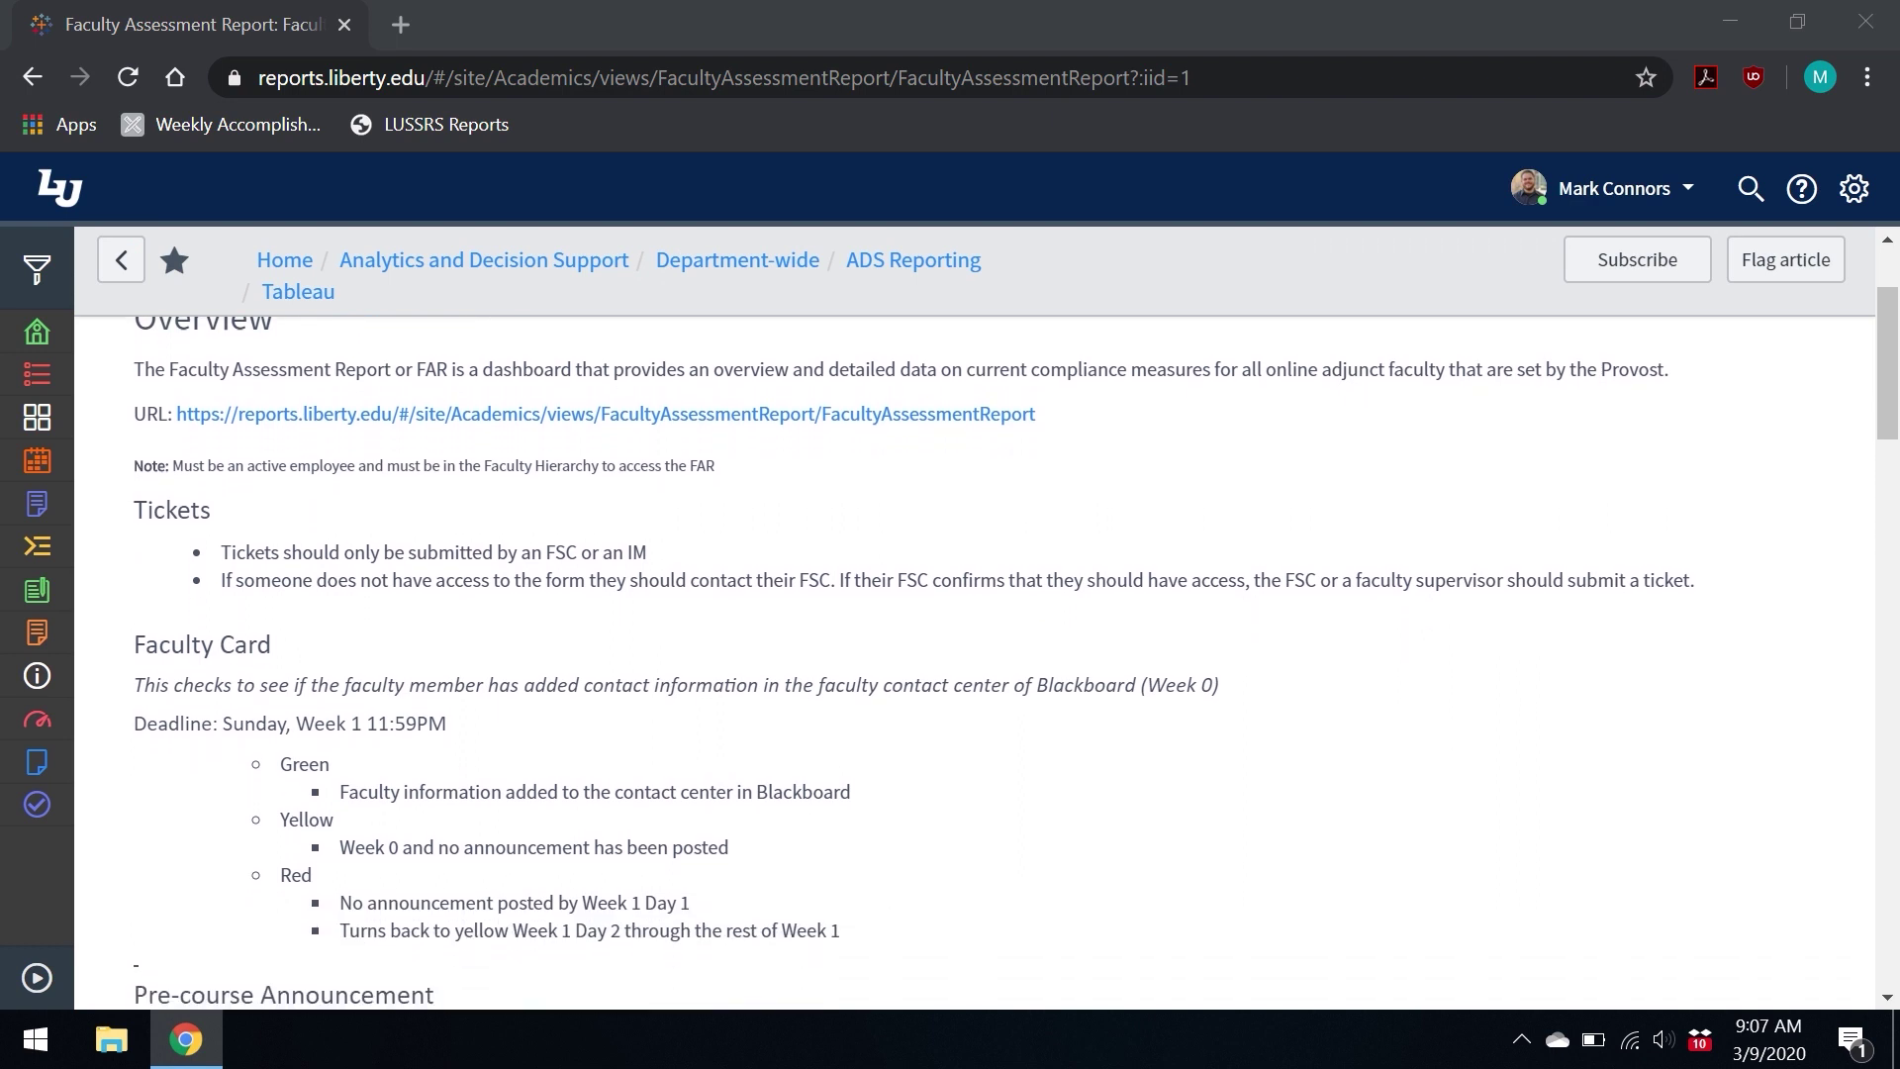
scroll(951, 624, down, 1)
scroll(951, 624, down, 1)
scroll(950, 624, down, 1)
scroll(950, 624, down, 1)
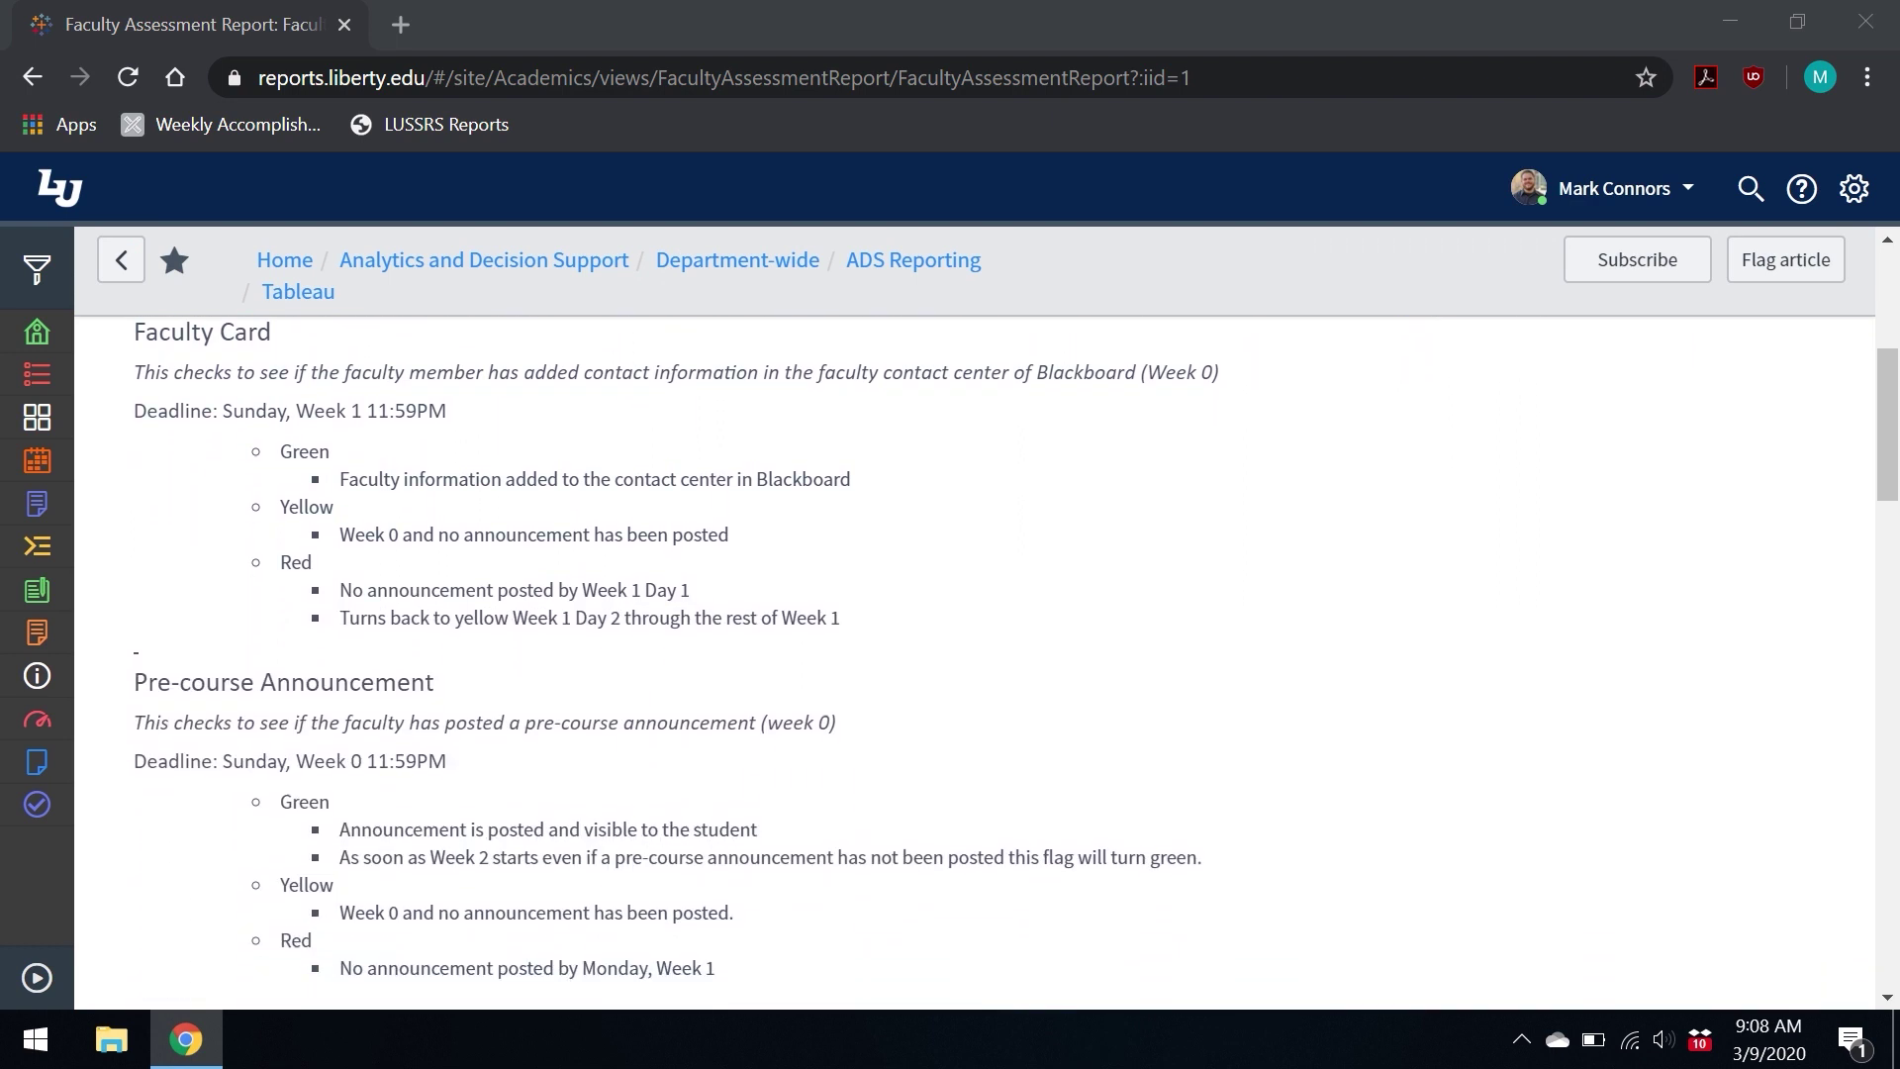
scroll(950, 623, down, 1)
scroll(950, 624, down, 1)
scroll(951, 624, down, 1)
scroll(950, 623, down, 1)
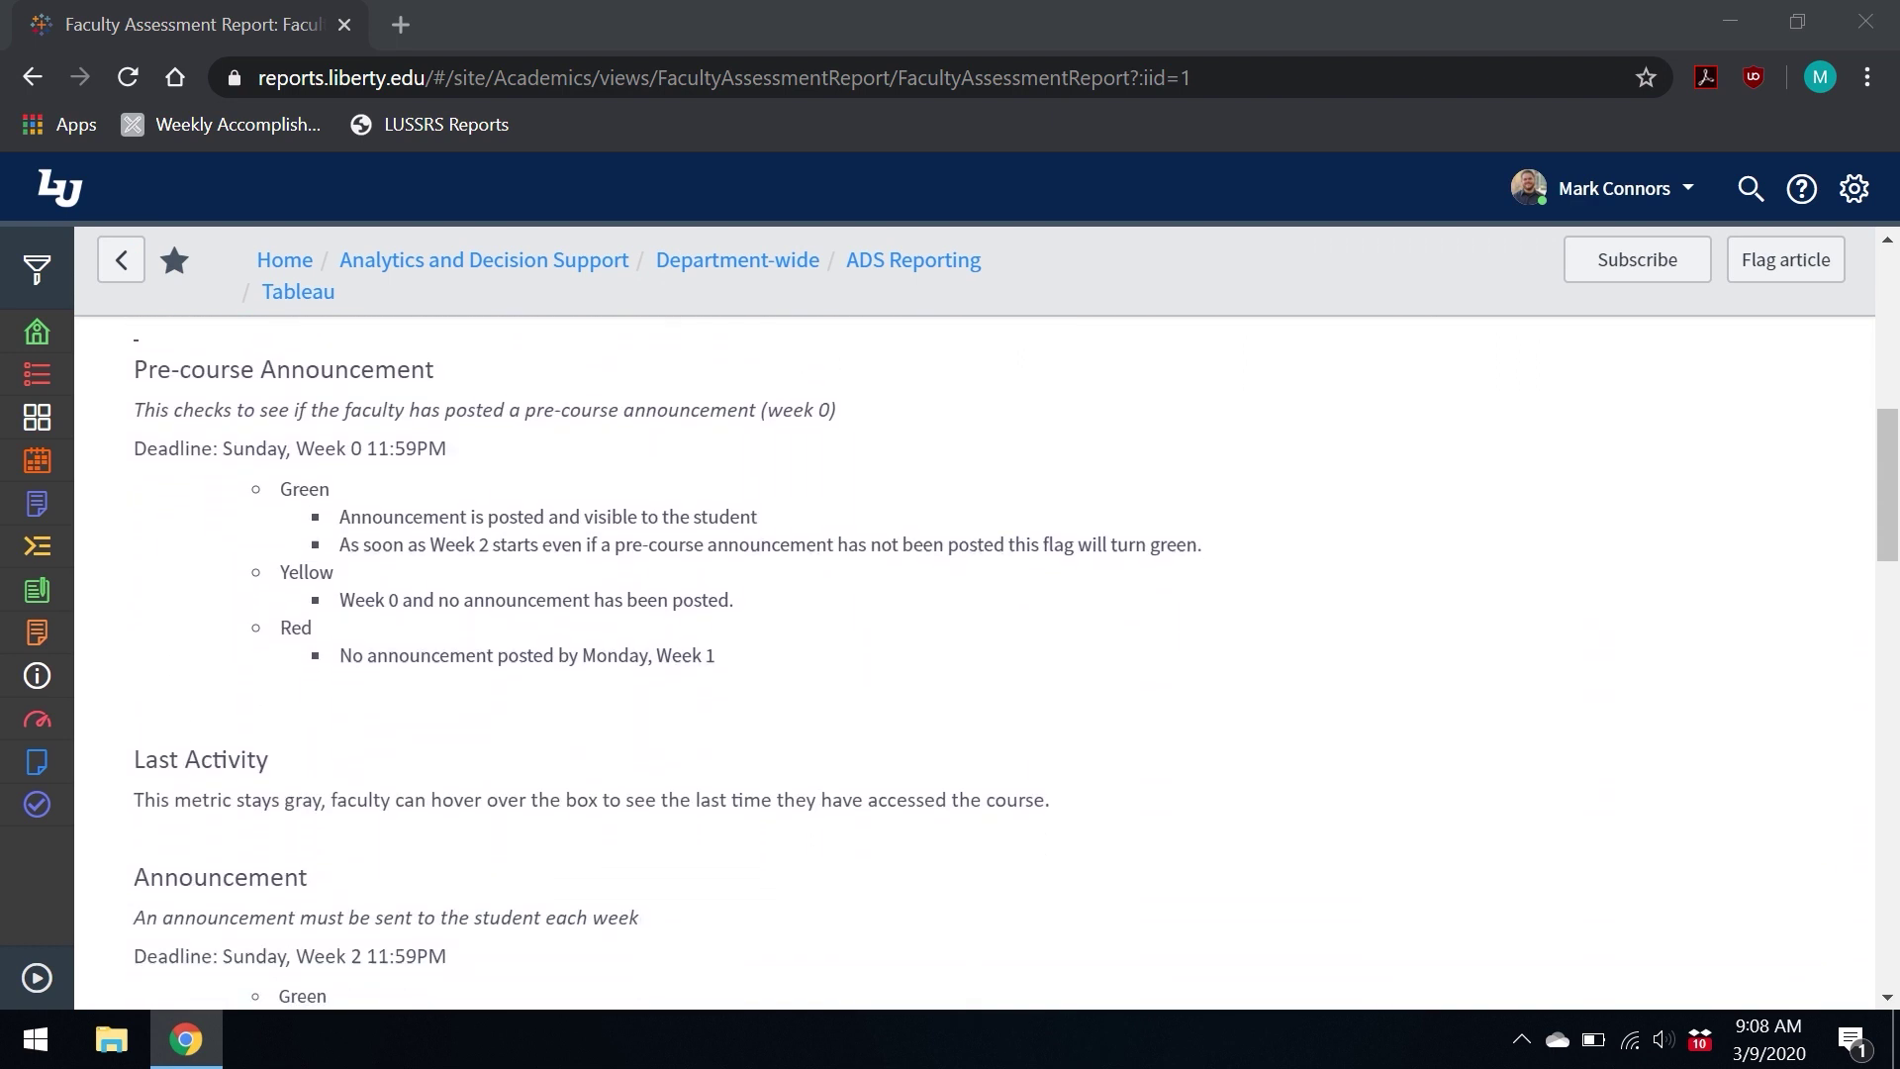
scroll(950, 625, down, 1)
scroll(950, 623, down, 1)
scroll(949, 623, down, 1)
scroll(950, 624, down, 1)
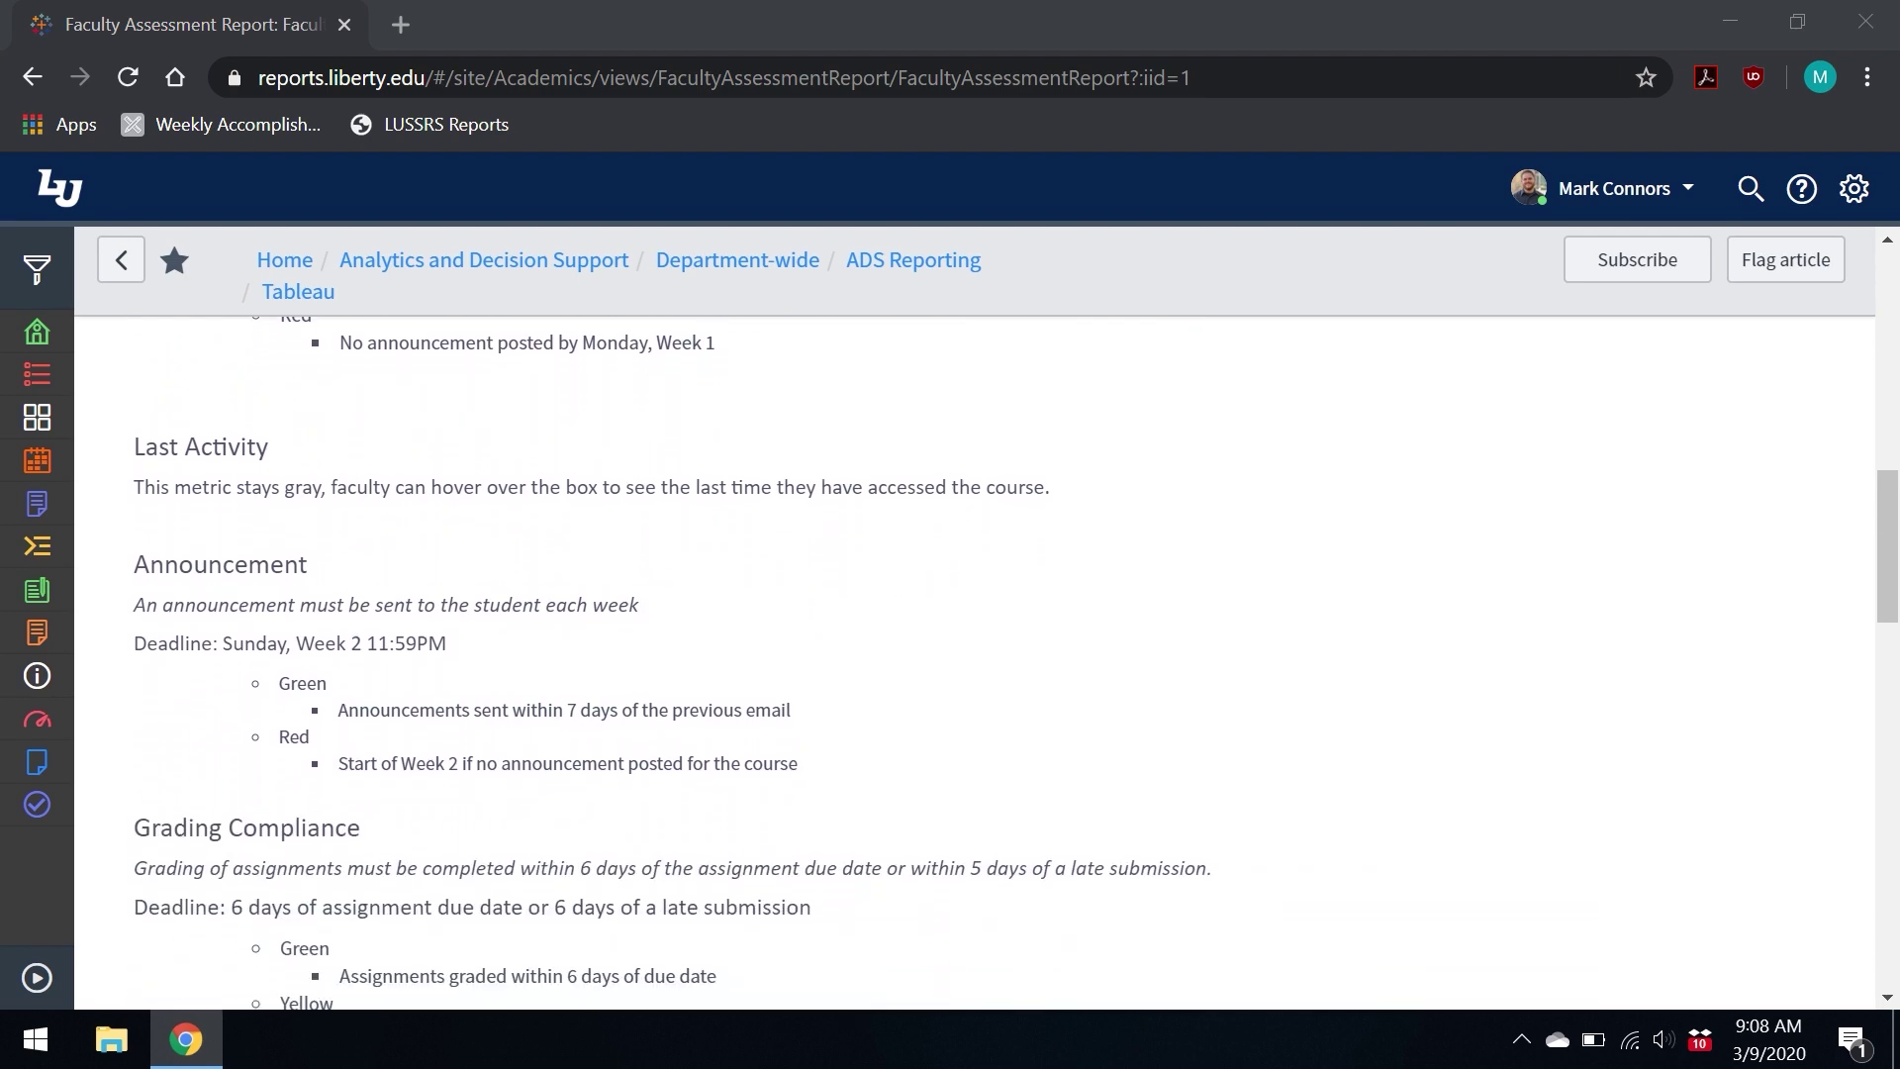
scroll(951, 624, down, 1)
scroll(950, 623, down, 1)
scroll(950, 623, down, 1)
scroll(951, 623, down, 1)
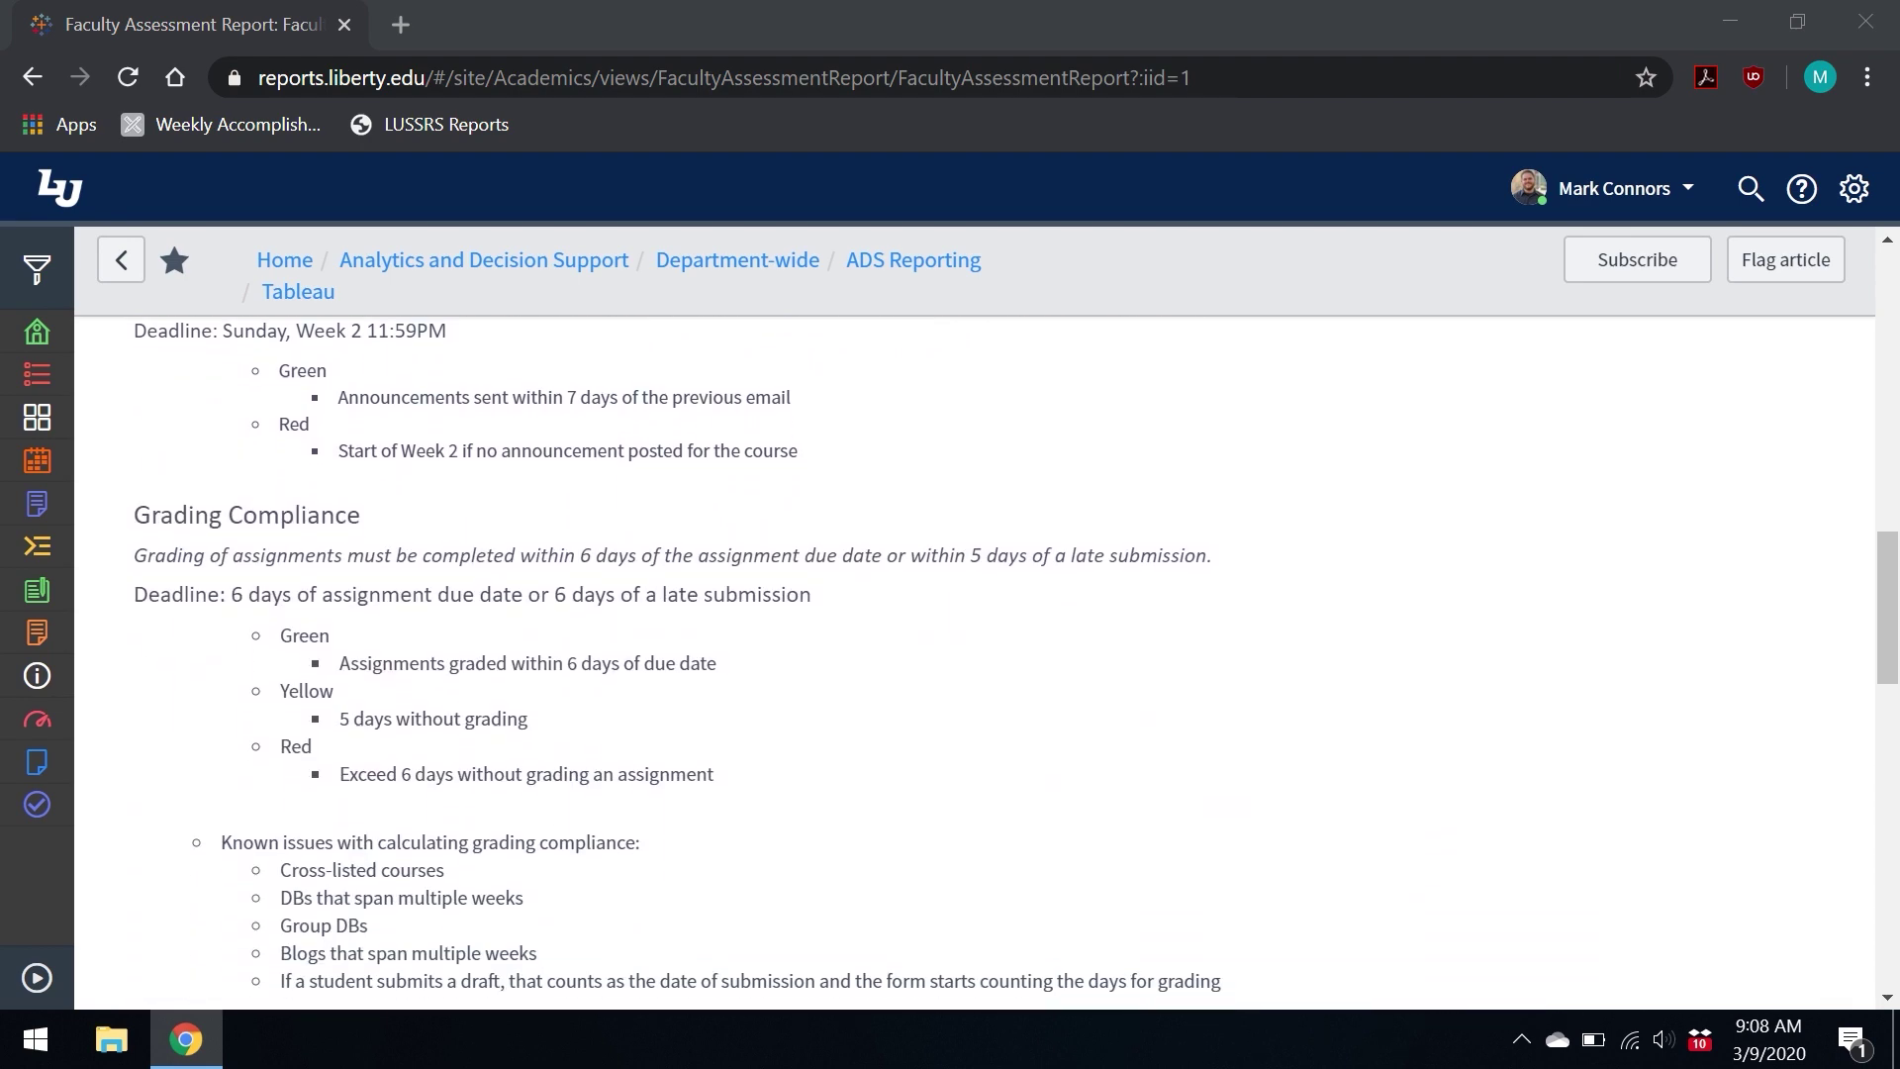